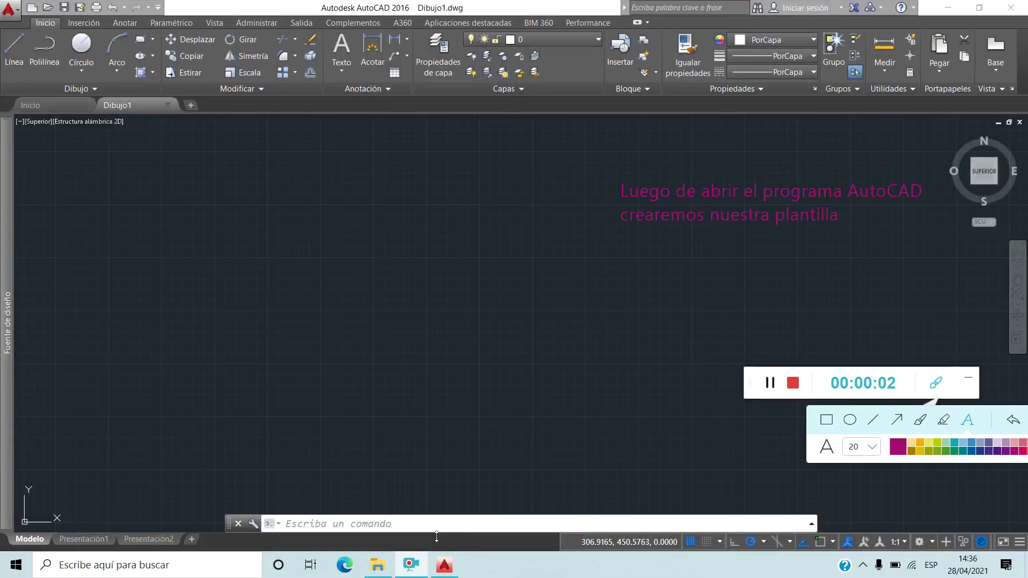
Step: Run the -DWGUNITS command from the command line
left_click_drag(437, 536, 358, 530)
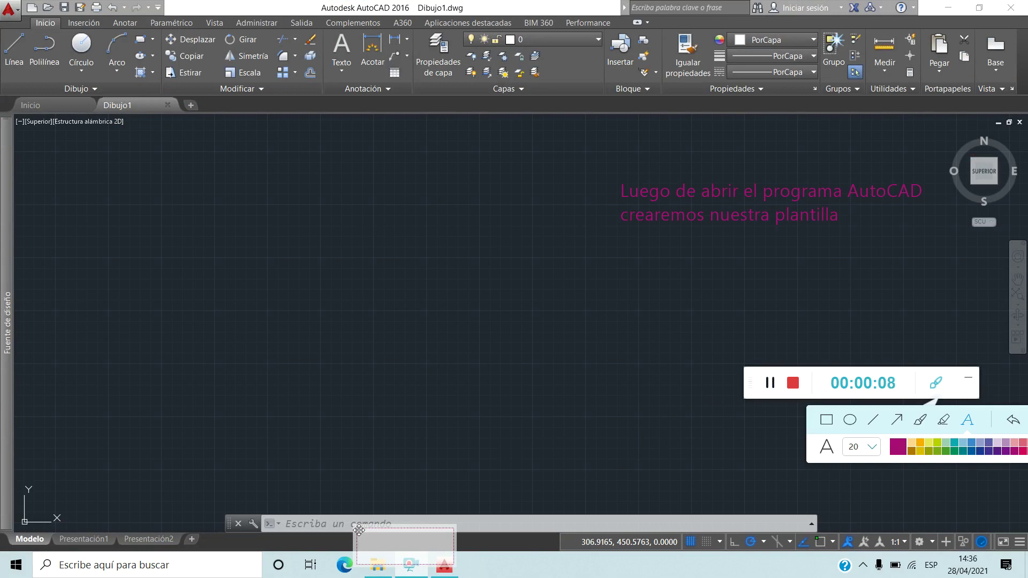
type("dw")
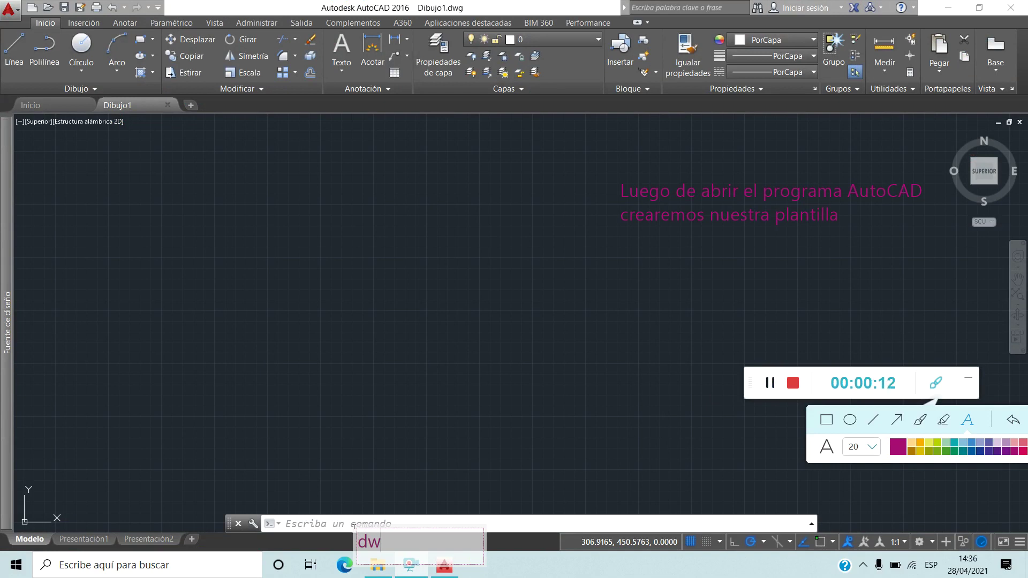
key("BackSpace")
type("w")
type("gunit")
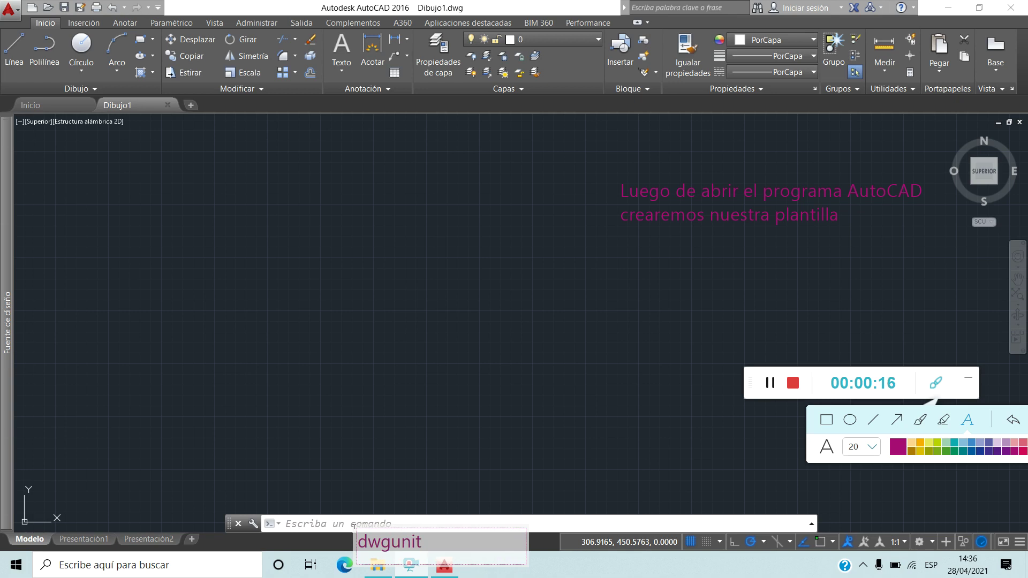
type("s")
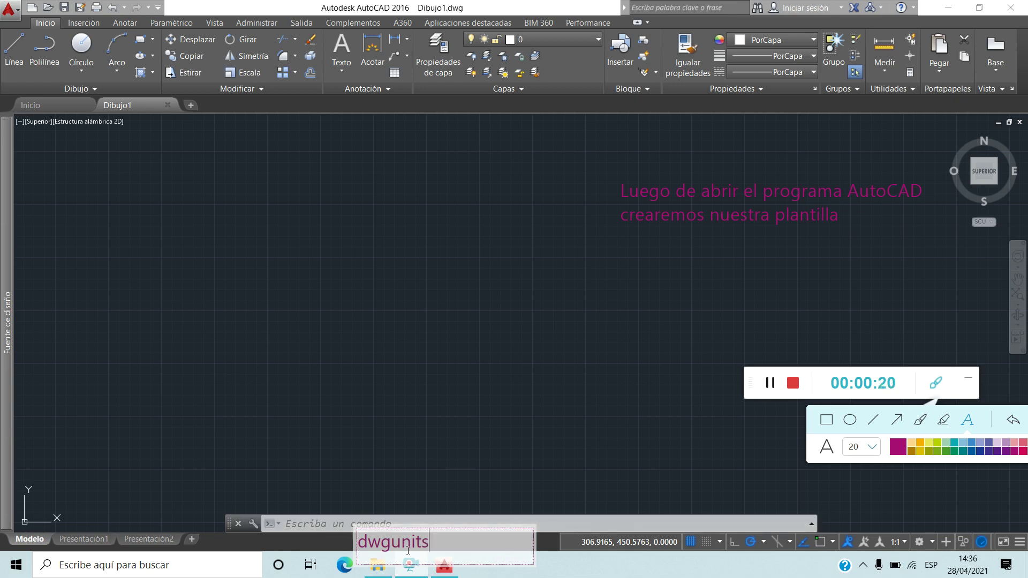
mouse_move(414, 538)
left_mouse_down()
mouse_move(637, 273)
mouse_move(663, 270)
left_mouse_up()
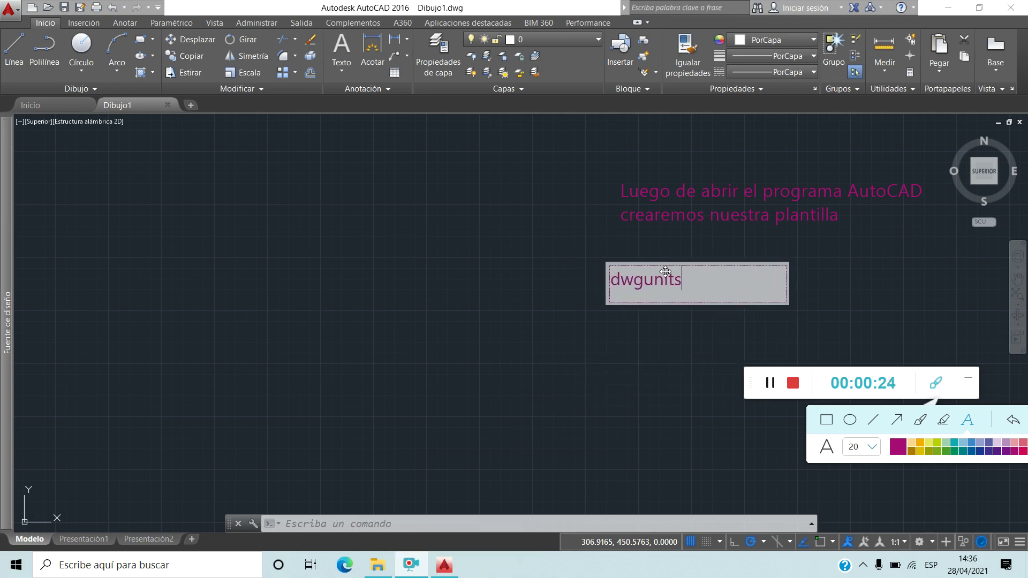
left_click(344, 529)
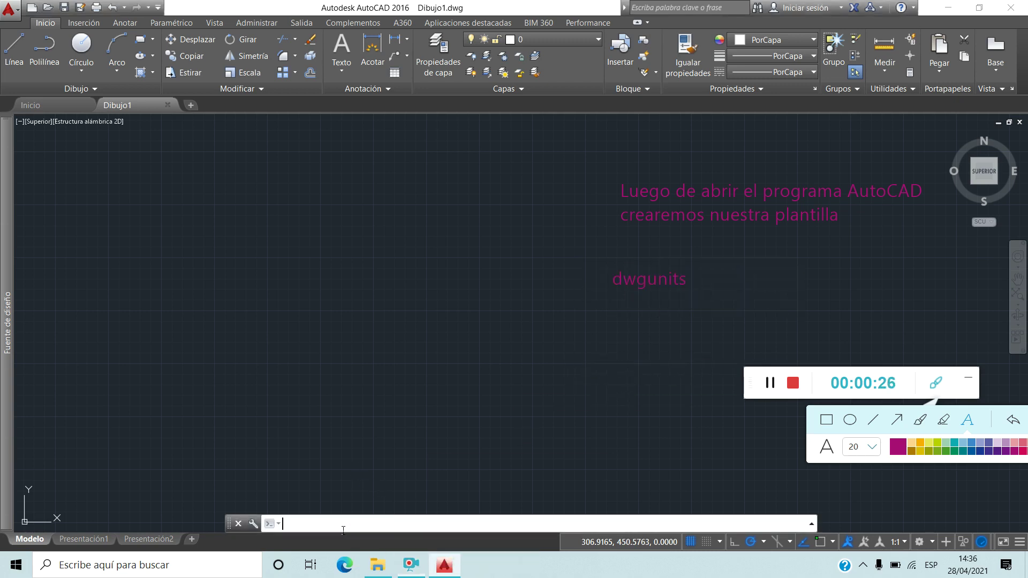
type("dw")
type("gu")
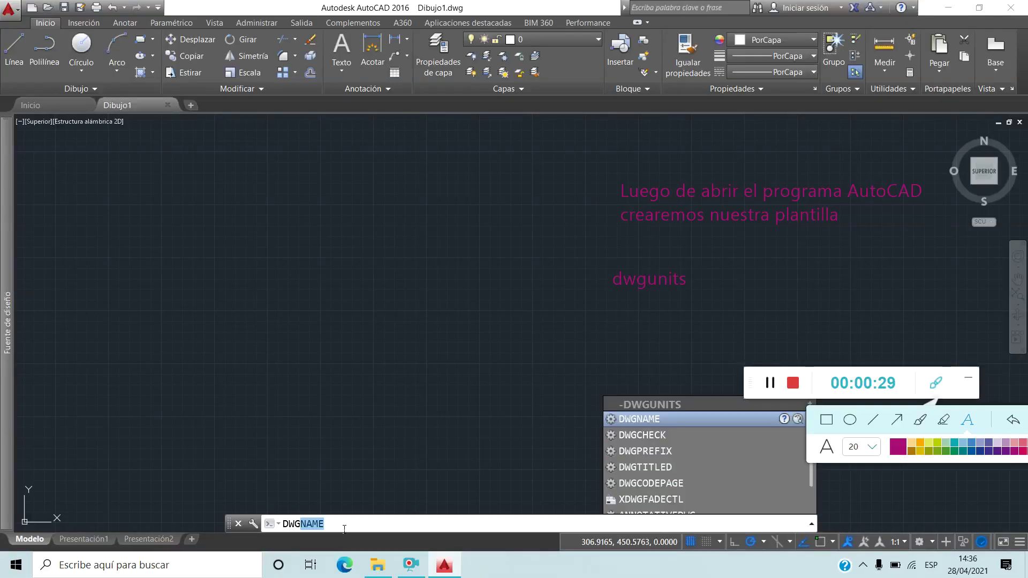
type("nits")
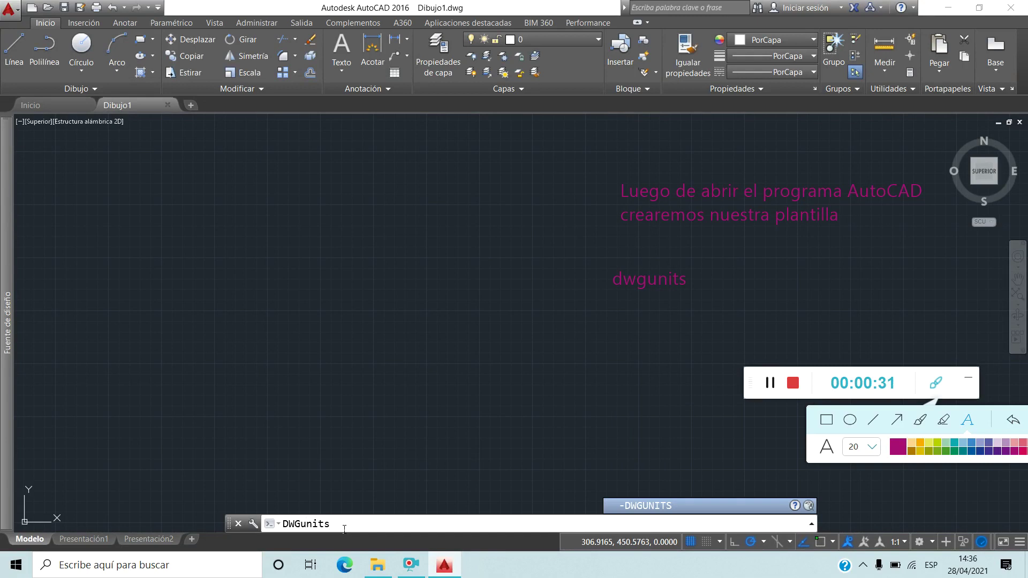
key("Return")
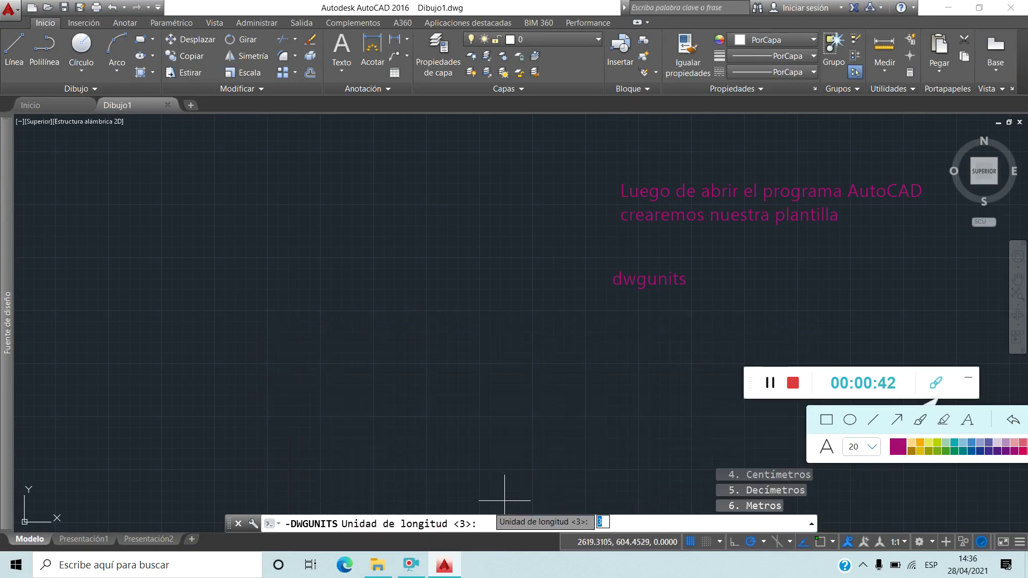
Step: Enter 6 at the length-unit prompt, then clear it and cancel the command
left_click(486, 530)
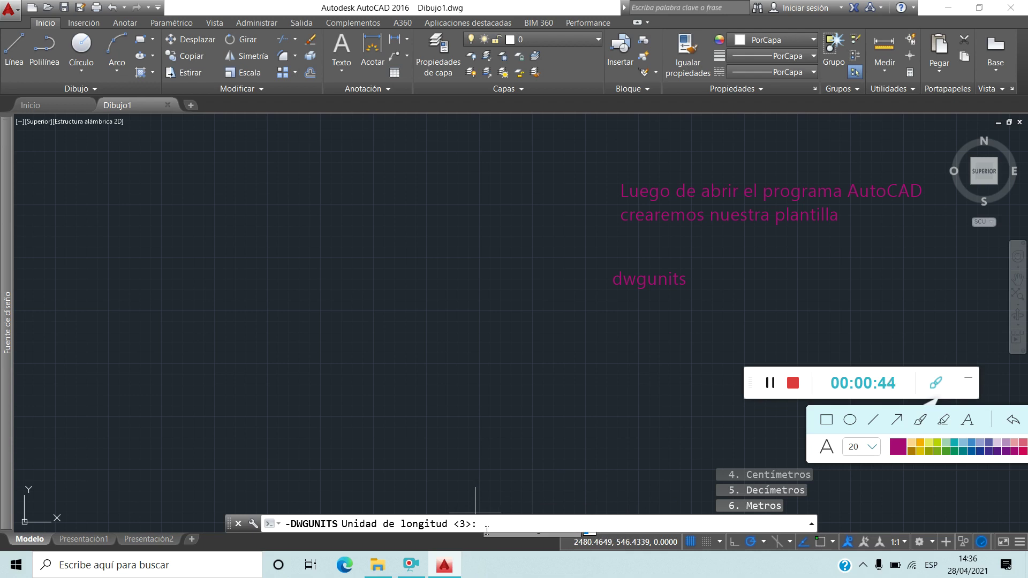
type("6")
key("BackSpace")
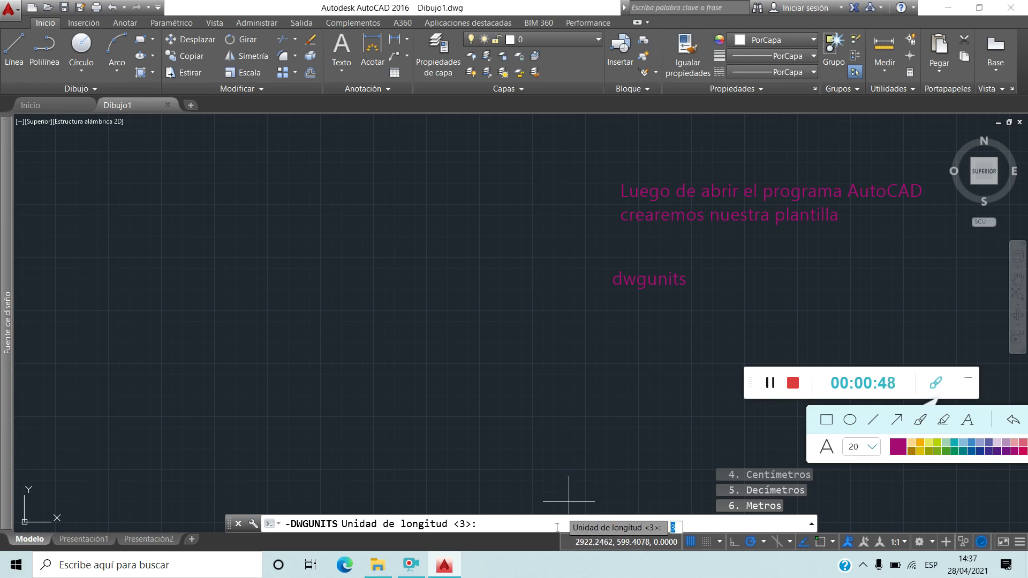
key("Escape")
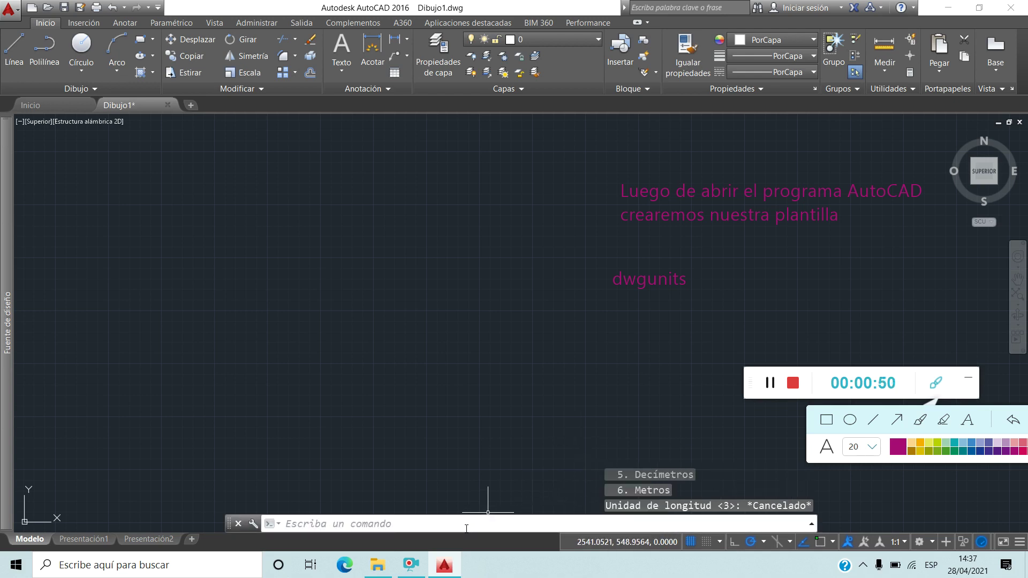
Step: Rerun -DWGUNITS with meters (6), decimal format (2) and default precision 4
type("u")
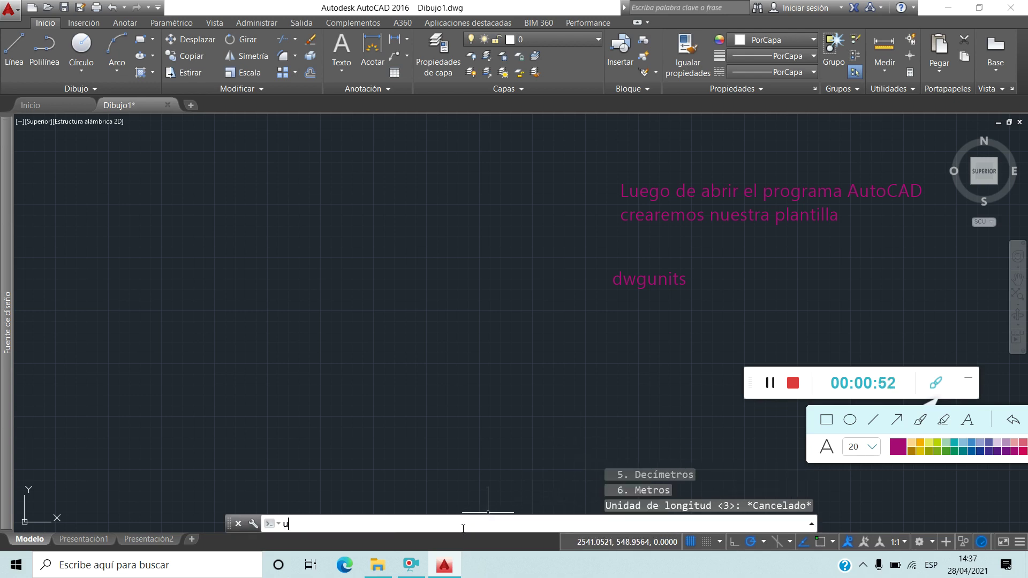
key("BackSpace")
type("dw")
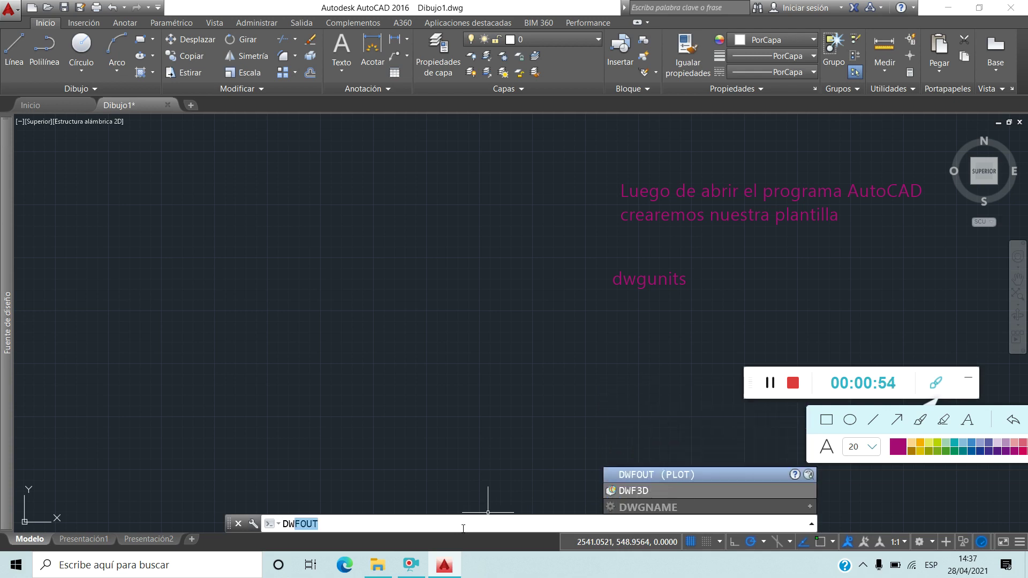
type("gunits")
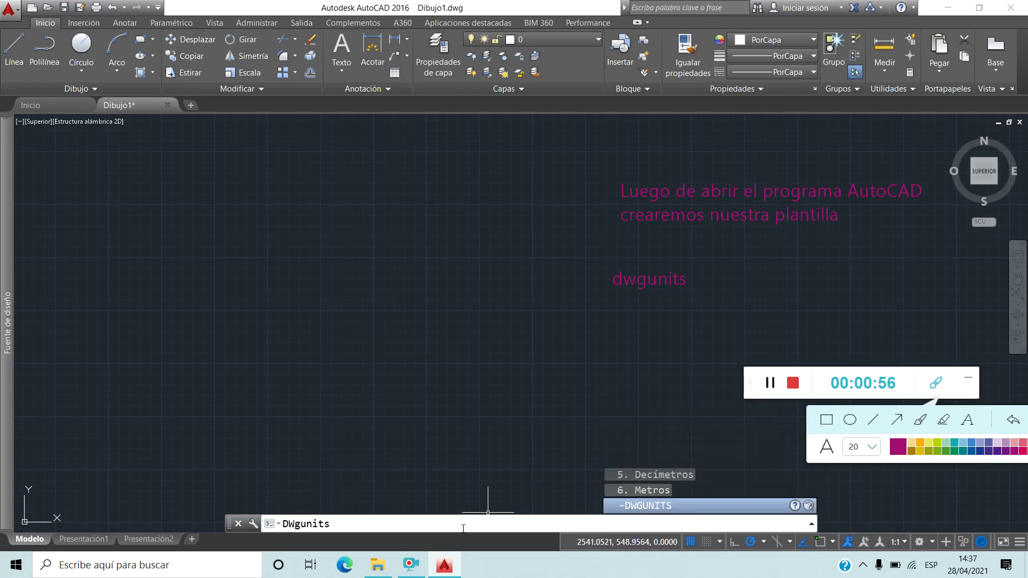
key("Return")
type("6")
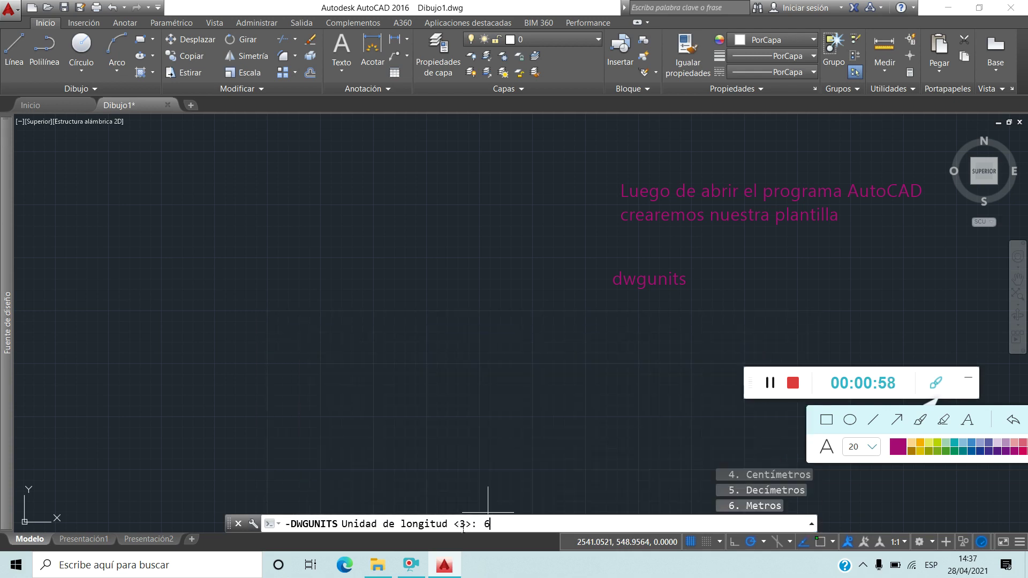
key("Return")
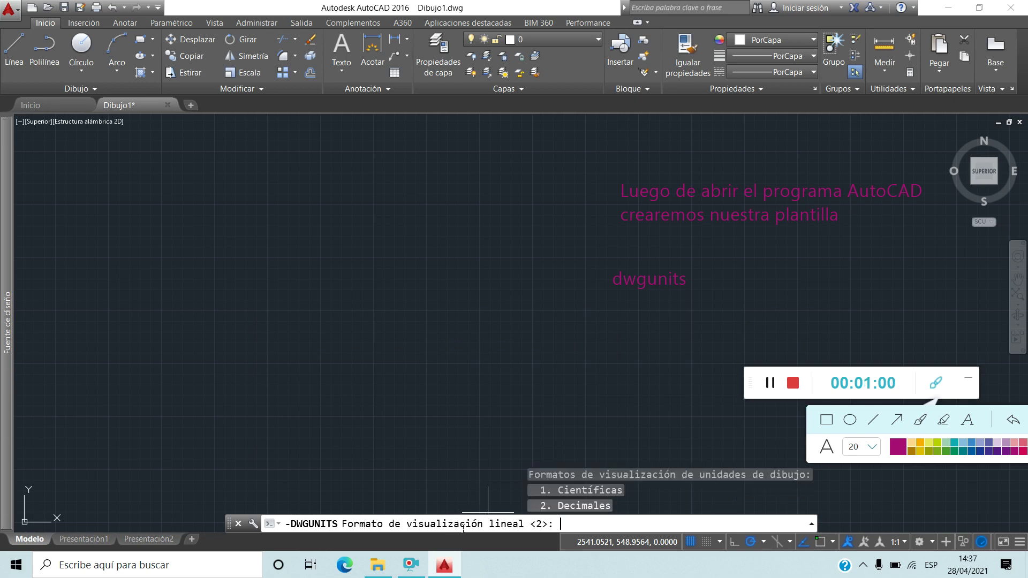
type("2")
key("Return")
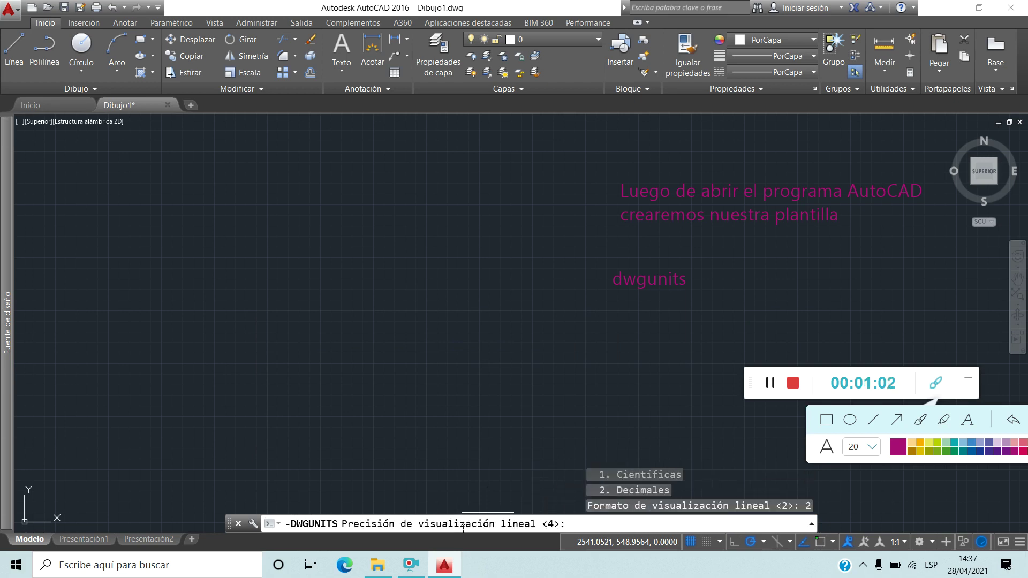
key("Return")
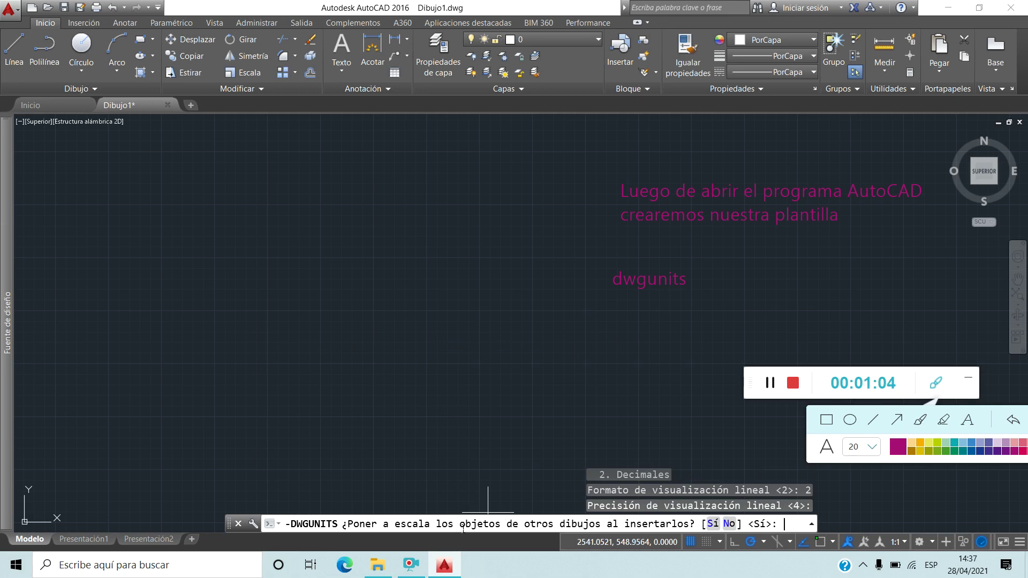
Step: Answer Sí to scaling inserts and matching UNIDADESINS, and N to rescaling existing objects
left_click(714, 523)
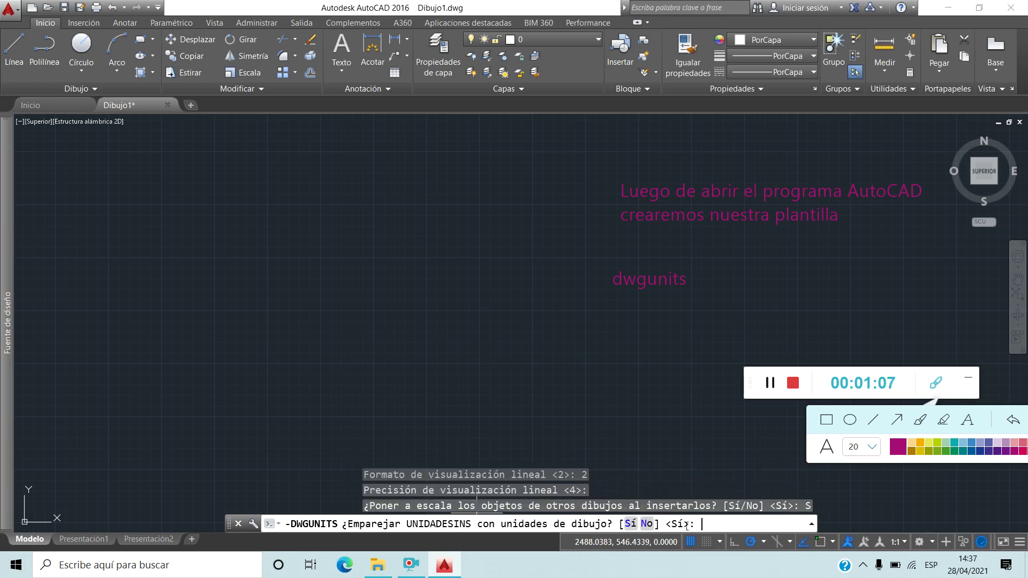
left_click(632, 524)
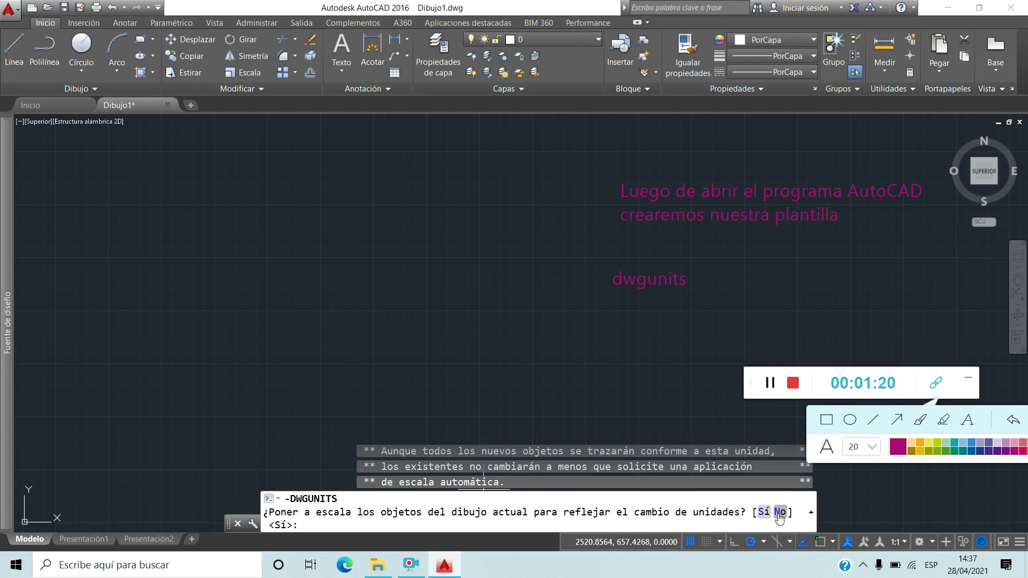
type("N")
key("Return")
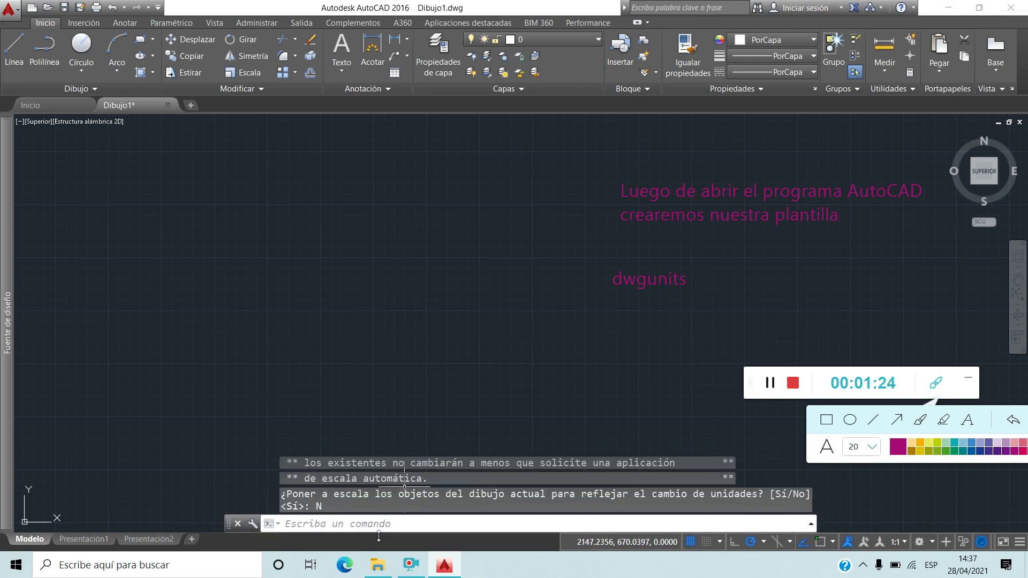
key("Return")
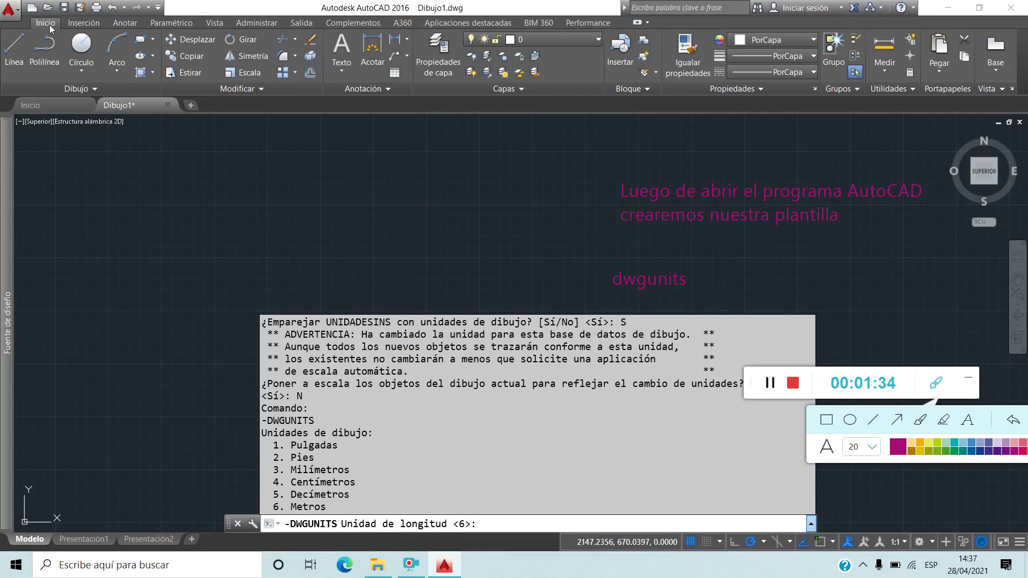
double_click(19, 14)
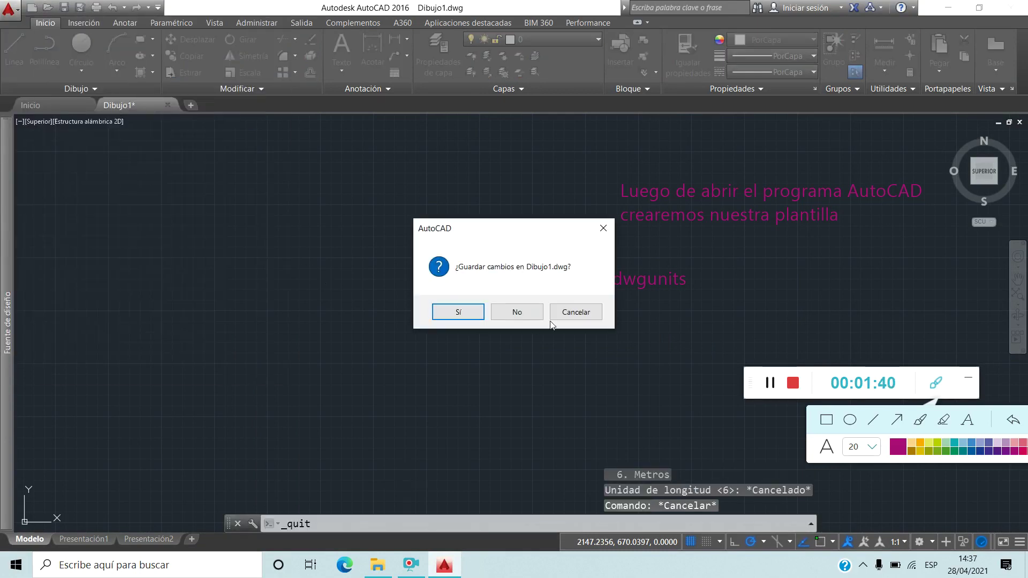
left_click(585, 311)
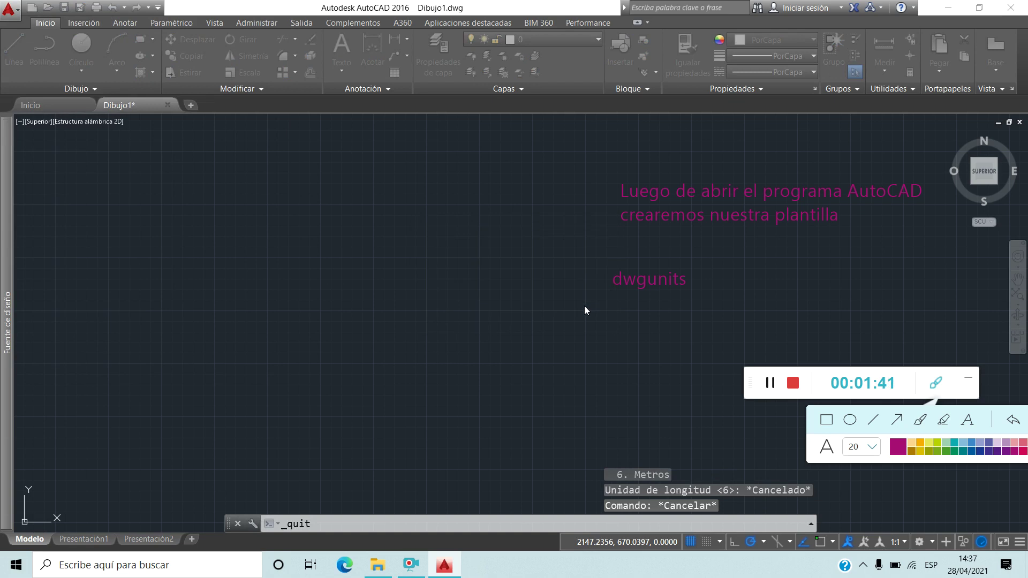
Step: Choose Save As Drawing Template and name the file newtemplate_ followed by the user's name
left_click(20, 10)
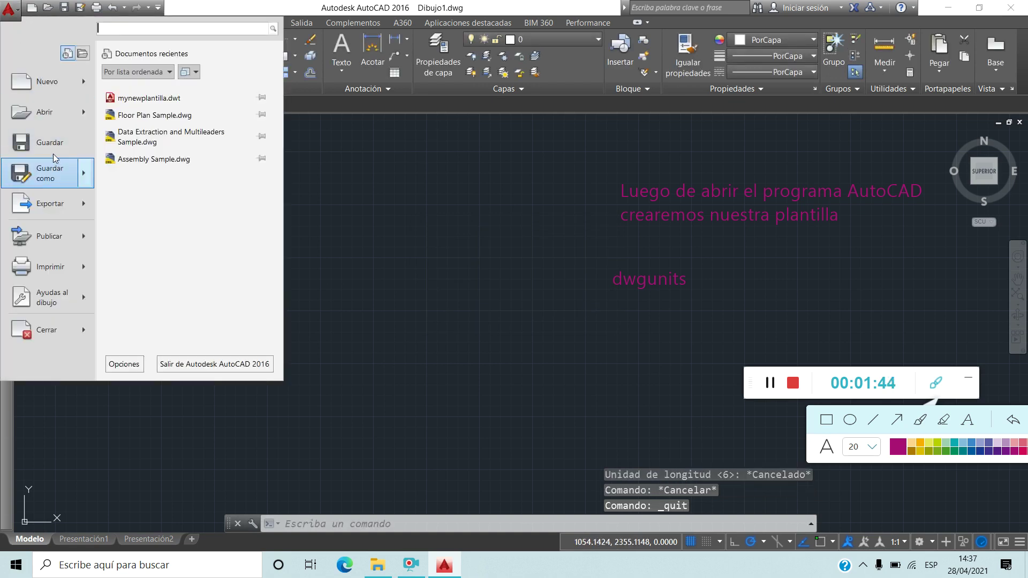
mouse_move(47, 172)
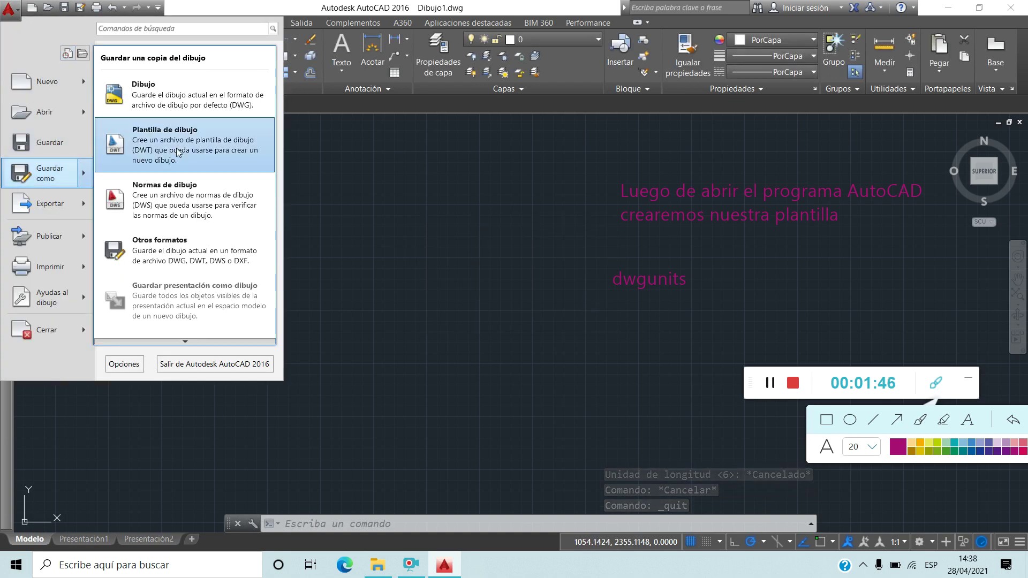
left_click(176, 146)
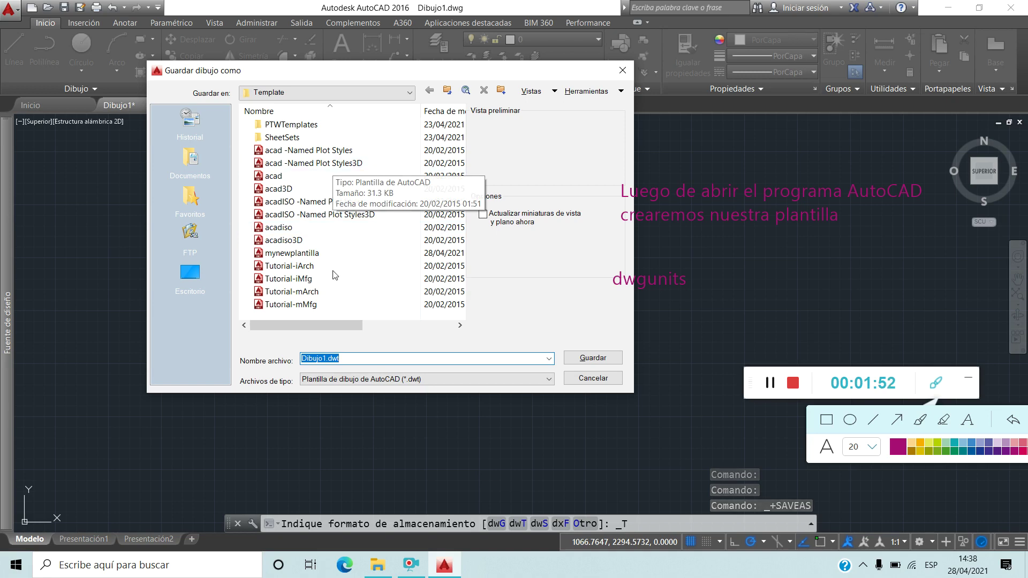
left_click(357, 365)
left_click_drag(357, 365, 267, 364)
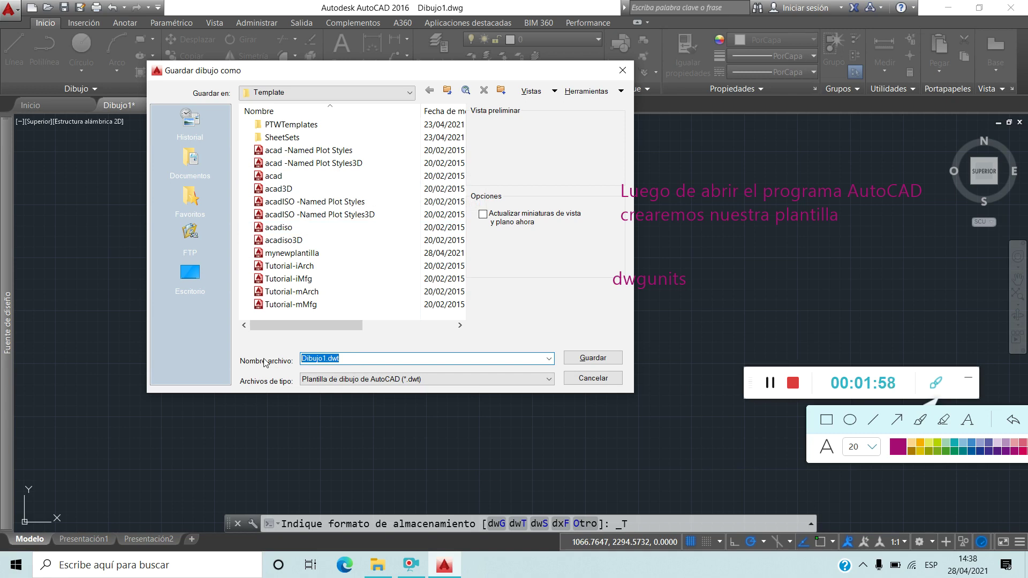
type("n")
type("we")
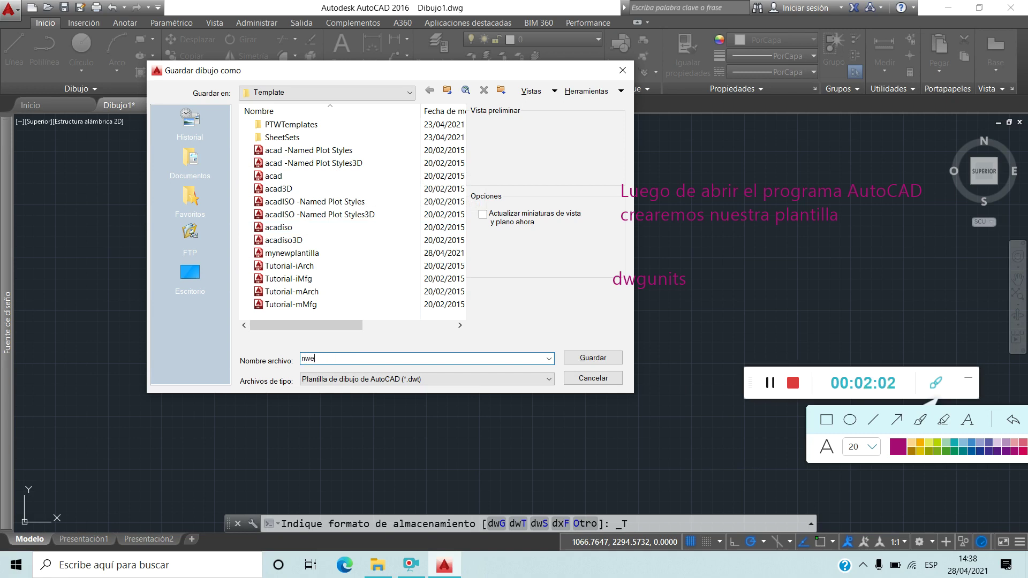
key("BackSpace")
key("BackSpace")
type("wte")
type("m")
type("plate_Loren")
type("a")
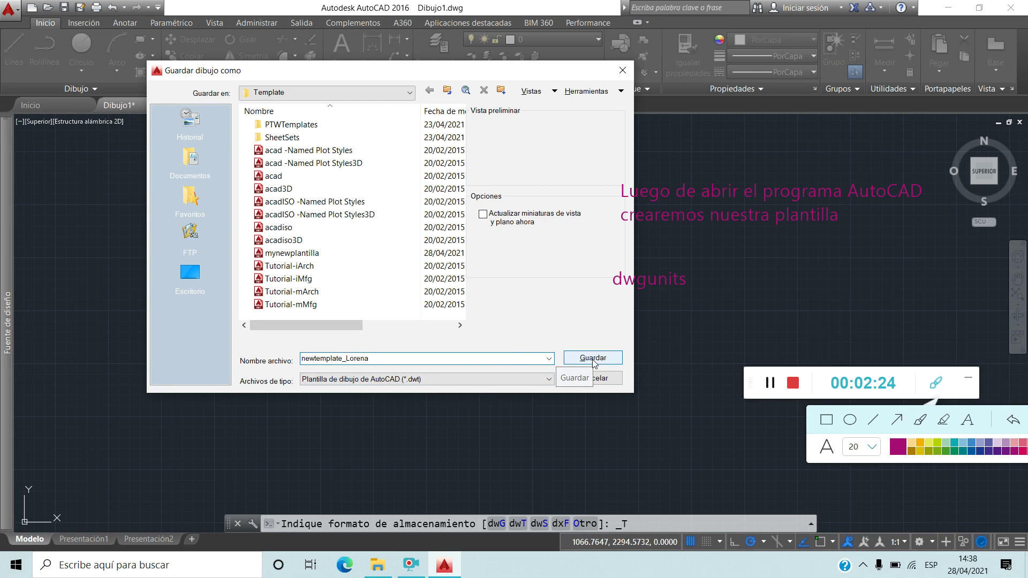
Step: Save the .dwt template and accept Métricas measurement in the template options
left_click(592, 359)
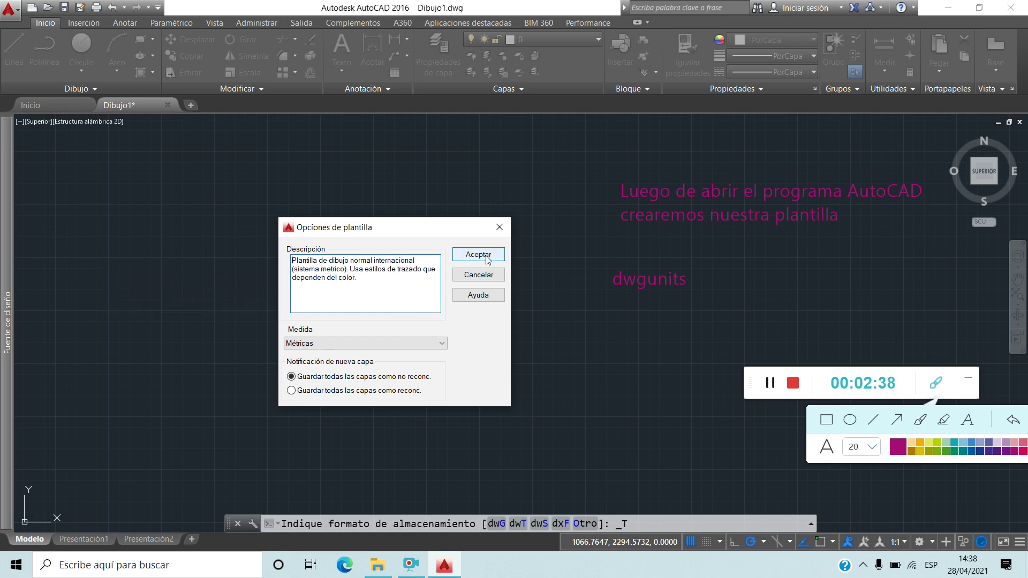
left_click(478, 255)
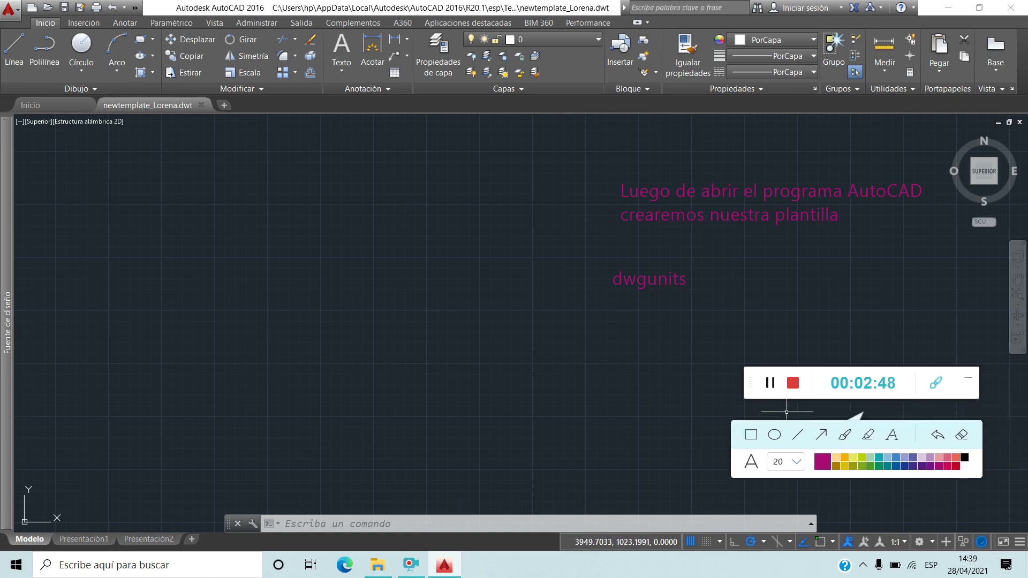
Step: Close AutoCAD 2016 and relaunch it from its desktop shortcut
left_click(963, 435)
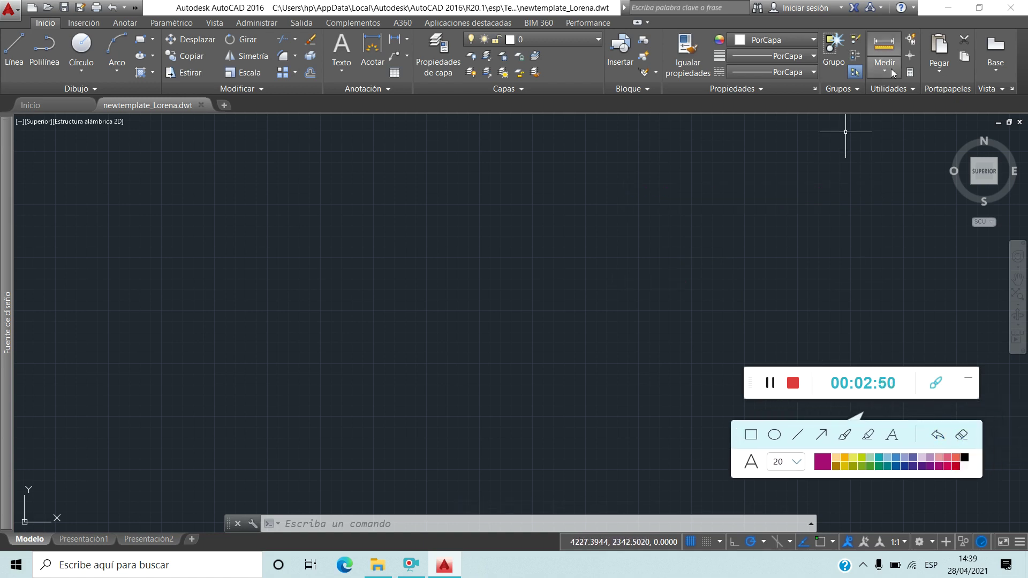
left_click(1011, 7)
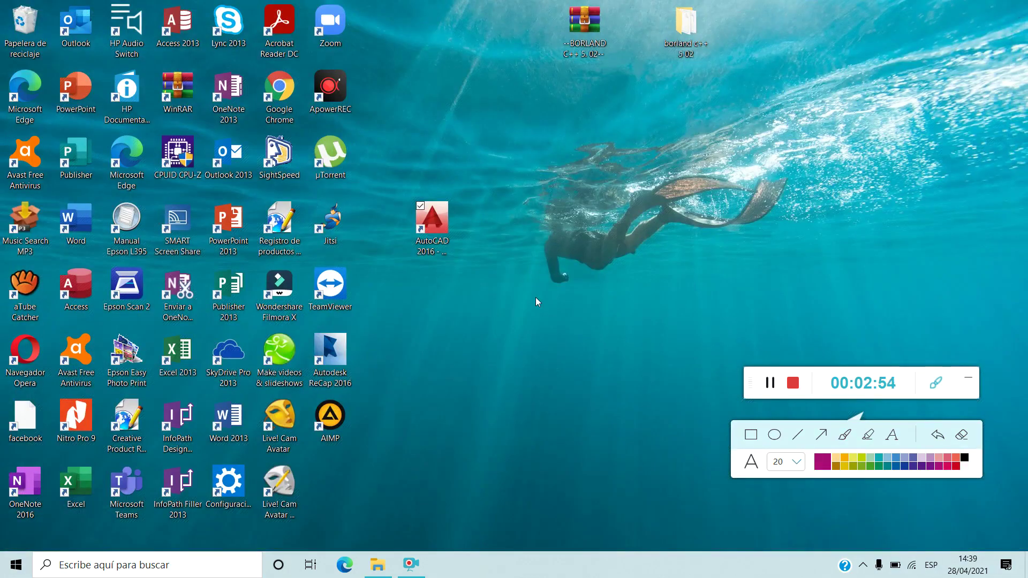
double_click(441, 220)
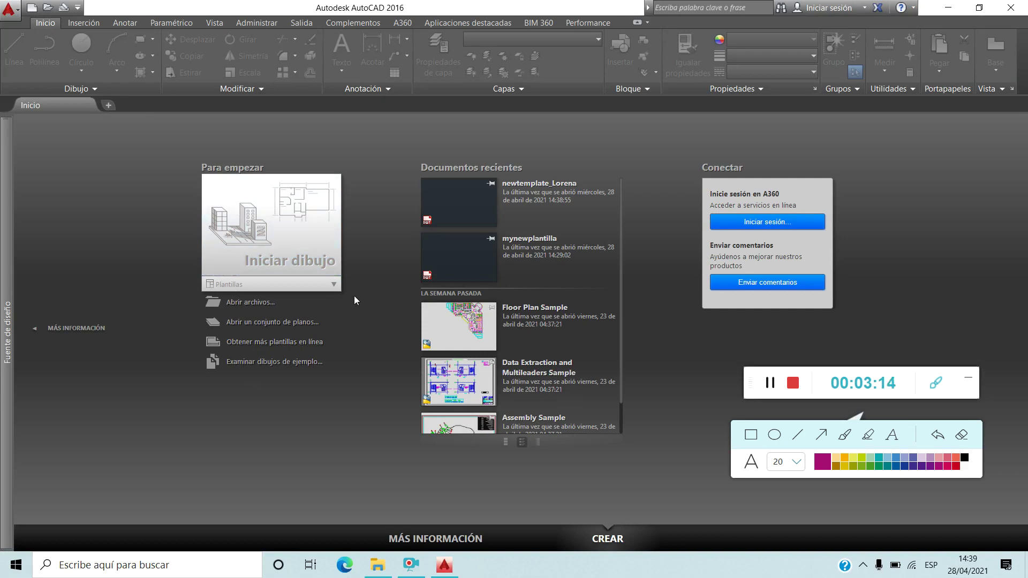
Step: Start a new drawing from the newtemplate_ .dwt in the start page's Plantillas list
left_click(337, 291)
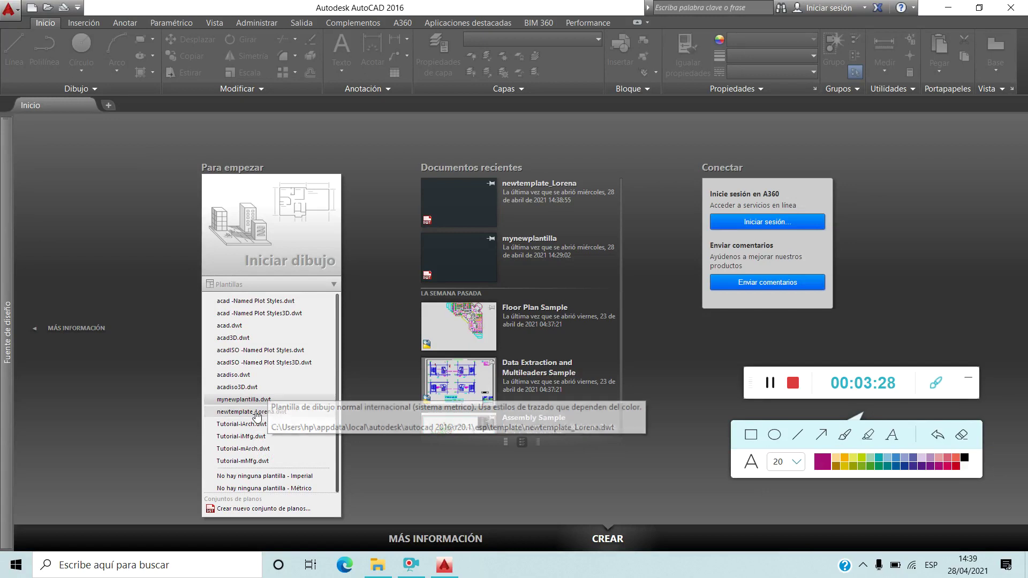
left_click(261, 412)
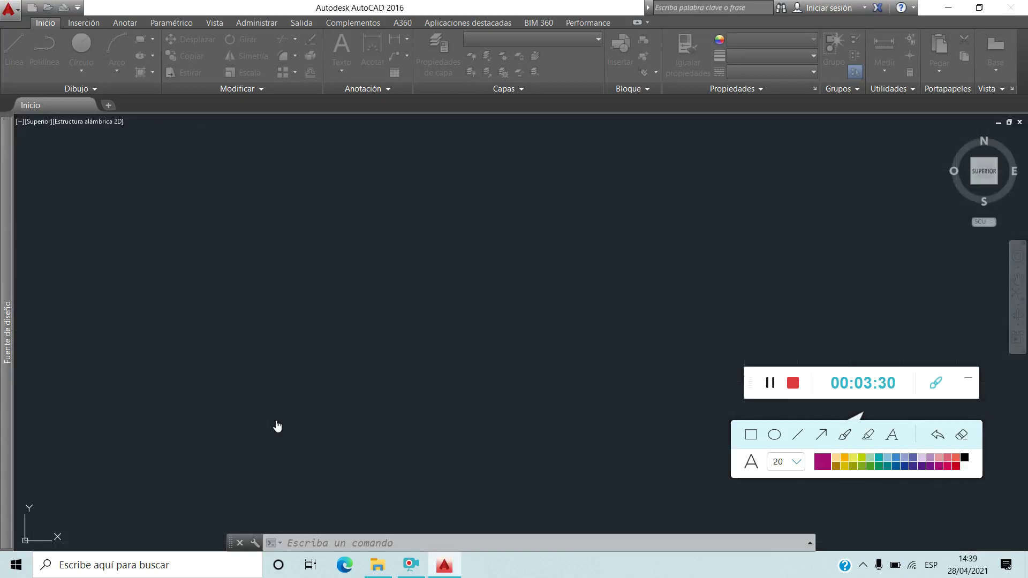